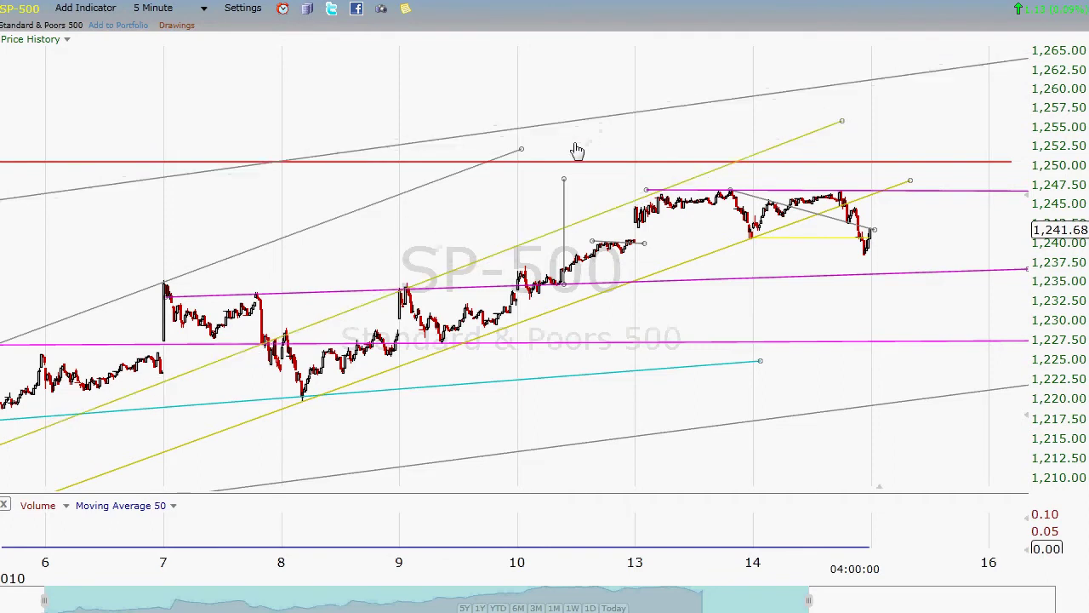
Lower the red horizontal resistance line to about 1,249.50 on the 5 Minute SP-500 chart.
left_click_drag(587, 170, 588, 177)
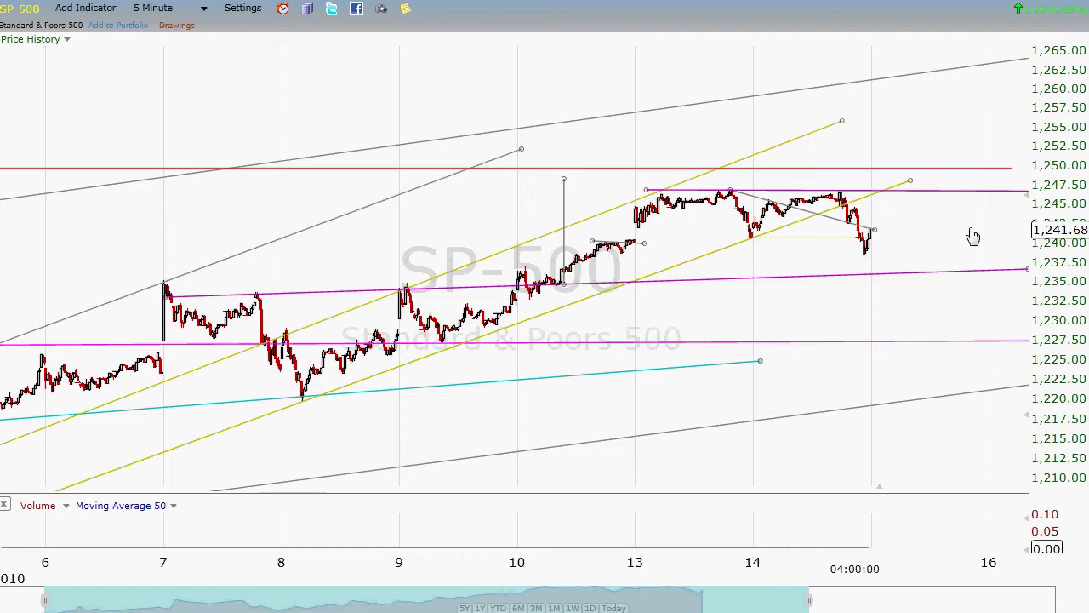
Examine the price trend on the 4 Hour and 30 Minute intervals, returning to the 5 Minute interval after each.
left_click(203, 9)
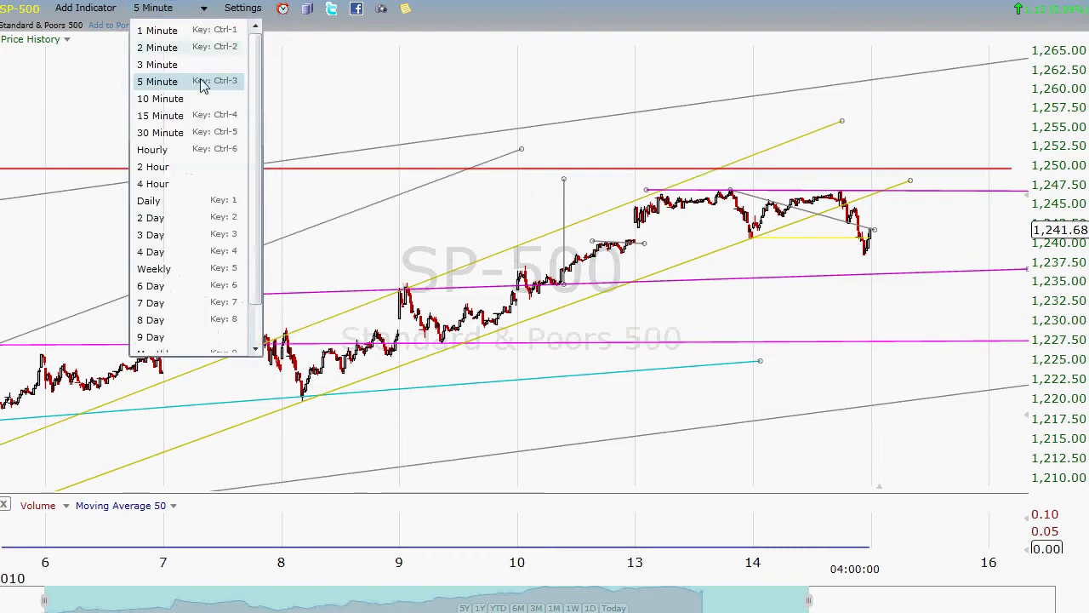
left_click(180, 186)
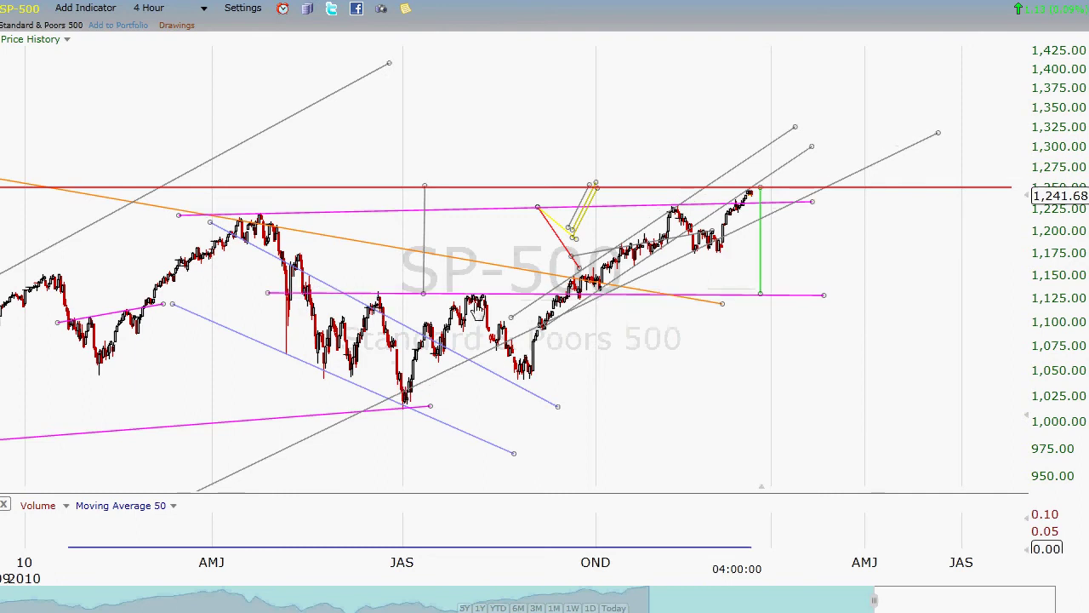
left_click(201, 10)
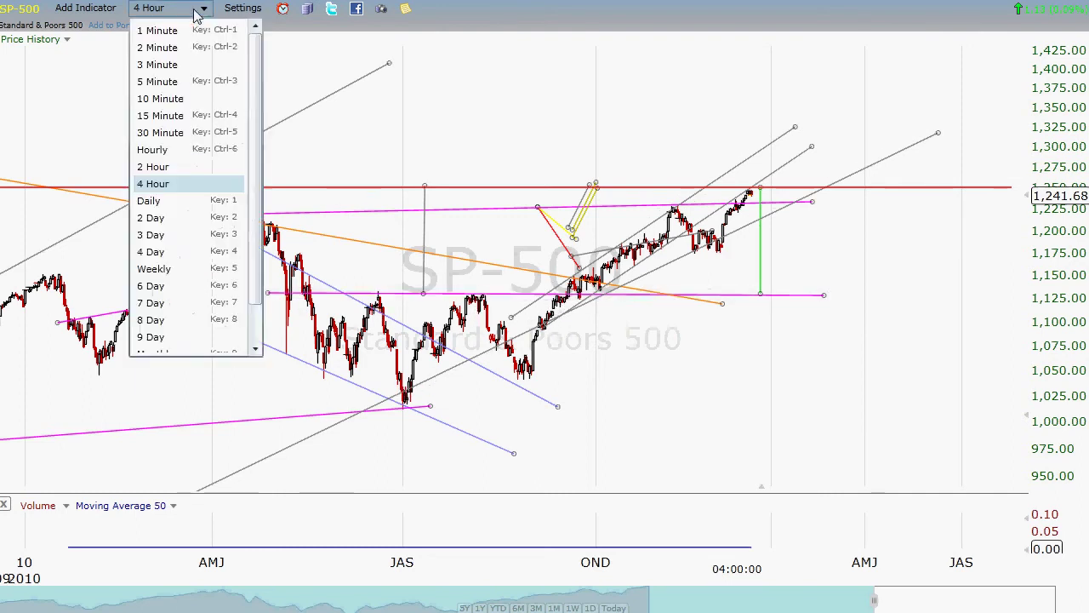
left_click(173, 83)
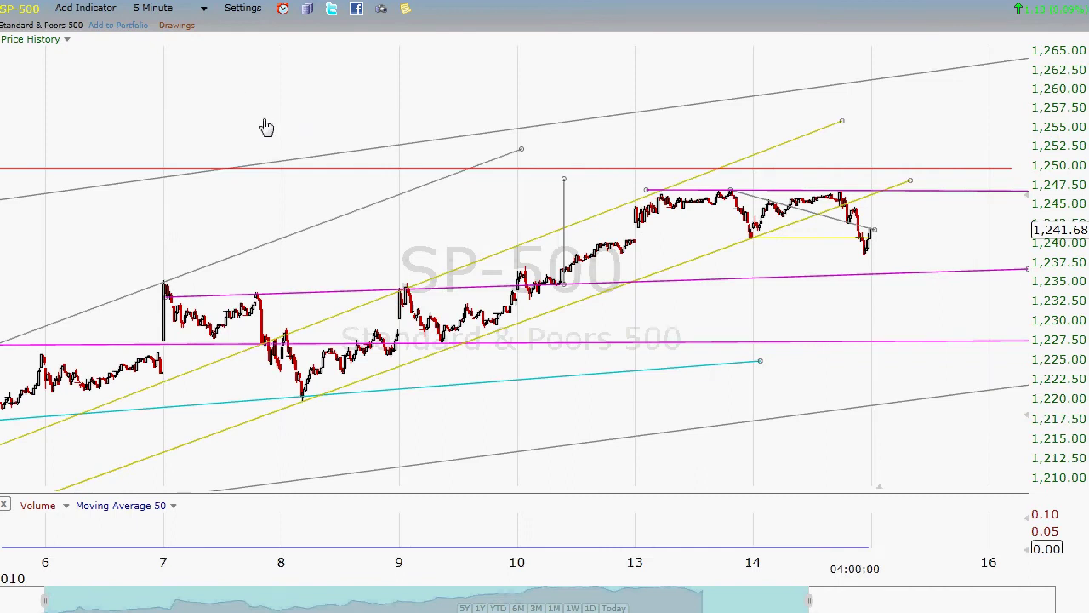
left_click(184, 8)
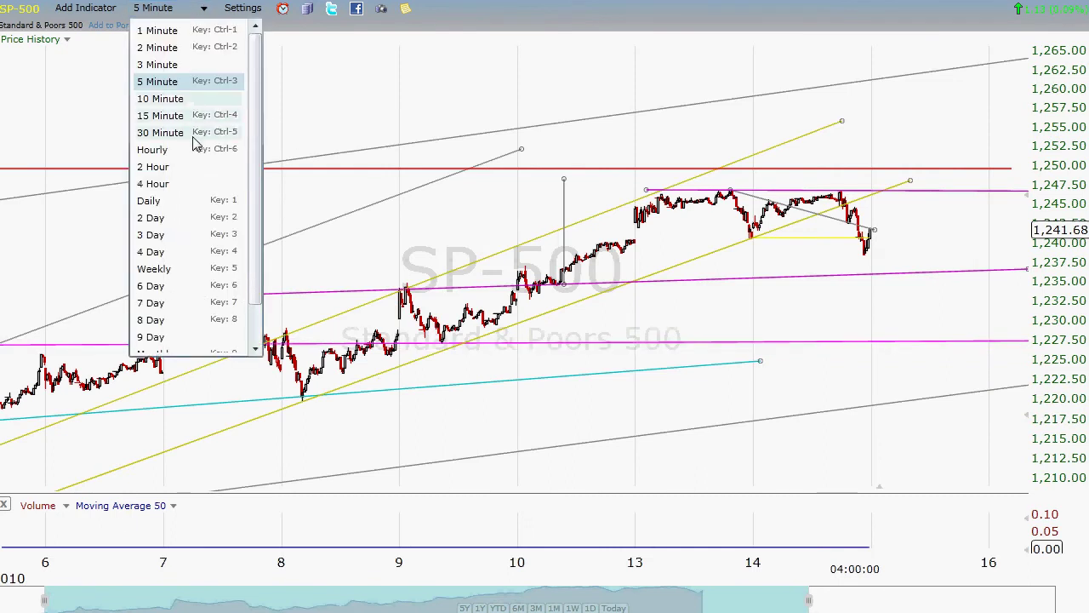
left_click(189, 133)
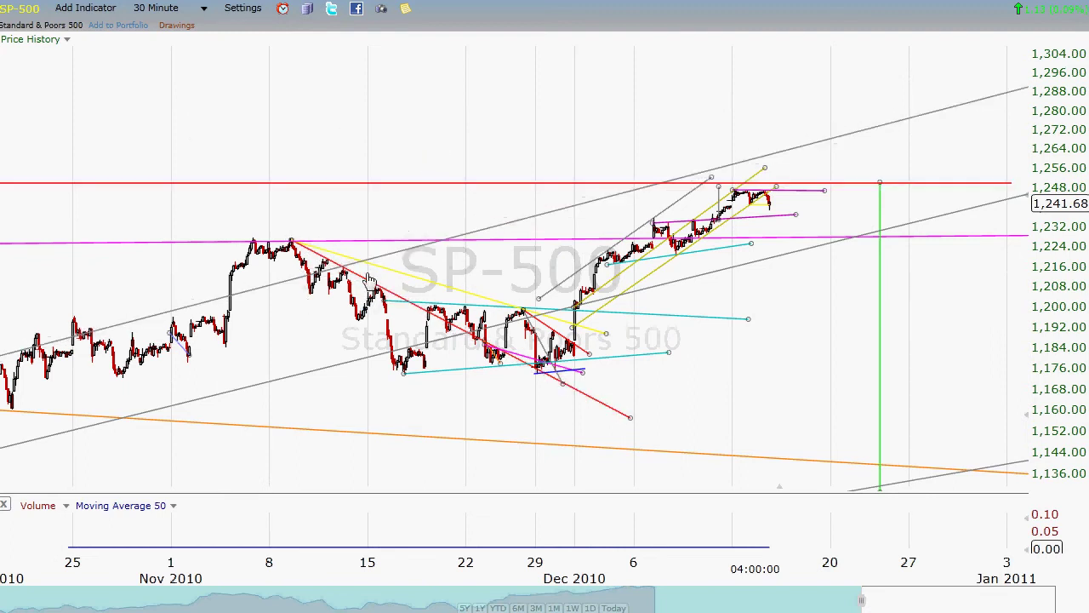
left_click(205, 10)
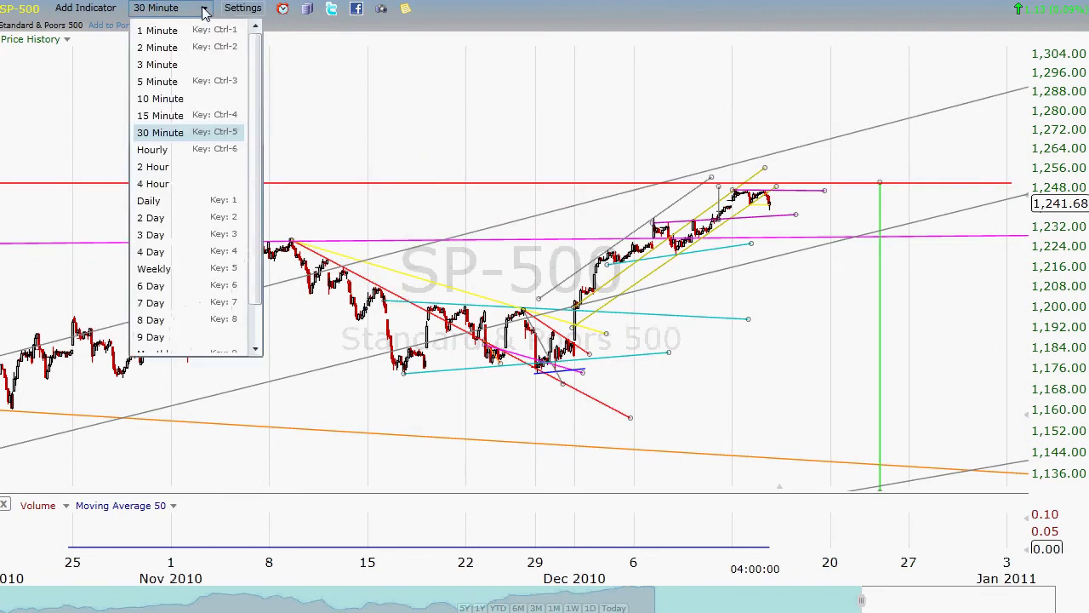
left_click(188, 83)
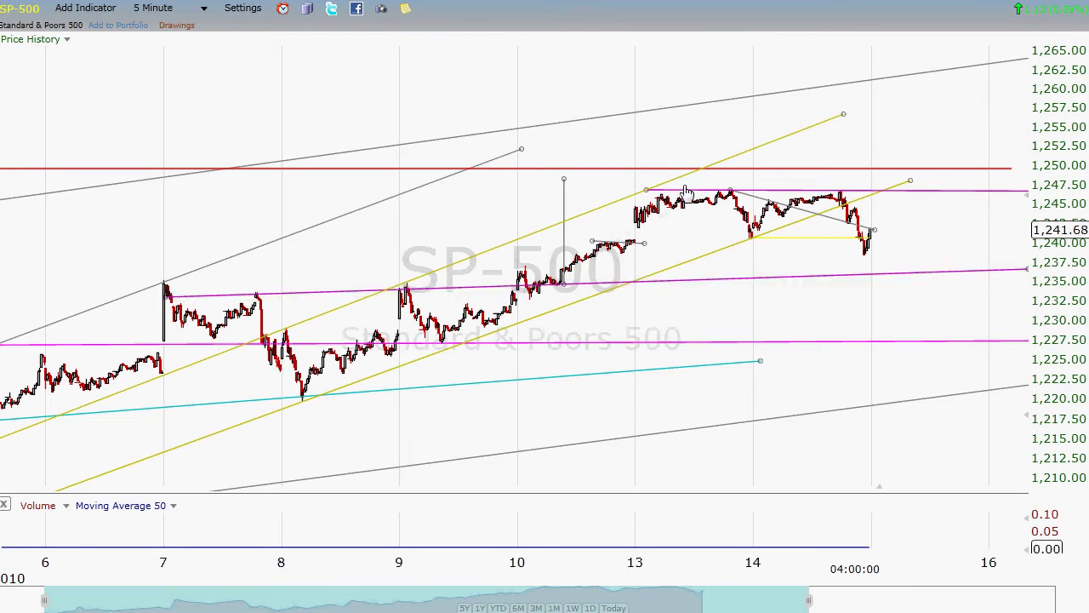
Measure from the low at 8 up to the purple neckline with the vertical gray line, and project that height above the neckline after 10.
mouse_move(564, 203)
left_mouse_down()
mouse_move(337, 308)
mouse_move(313, 310)
mouse_move(304, 290)
left_mouse_up()
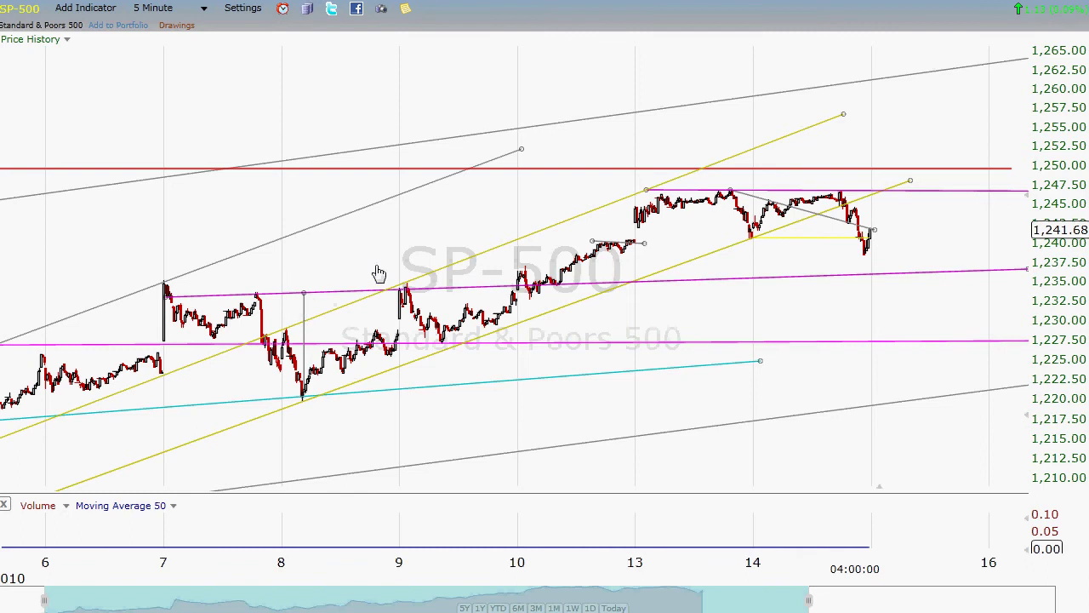
scroll(525, 202, "up", 2)
mouse_move(372, 314)
left_mouse_down()
mouse_move(401, 282)
mouse_move(647, 196)
mouse_move(645, 209)
left_mouse_up()
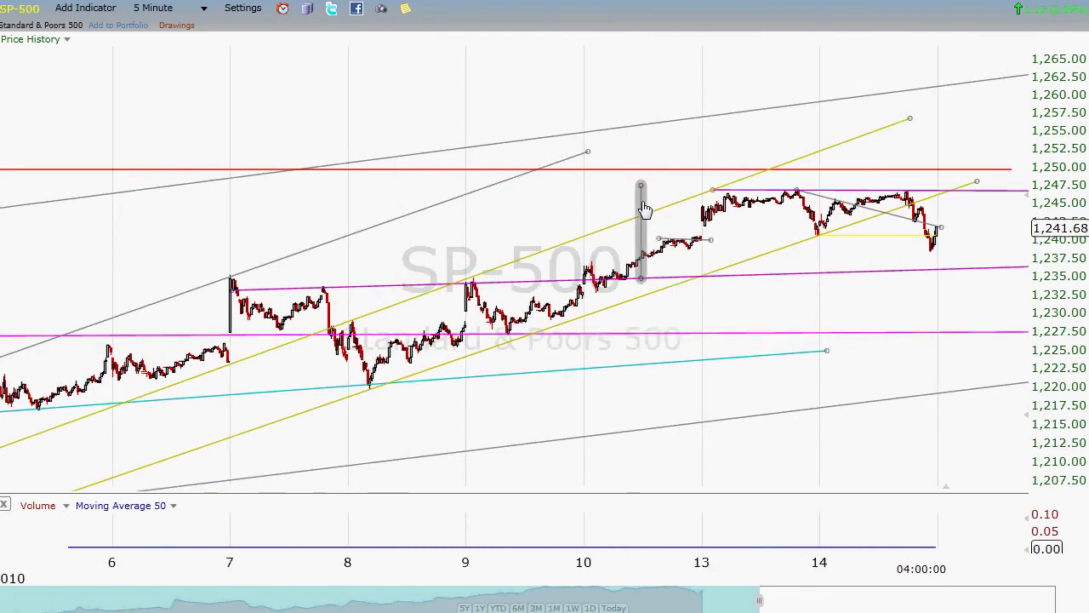
Delete the vertical gray measuring line above the purple neckline between 10 and 13.
left_click(627, 113)
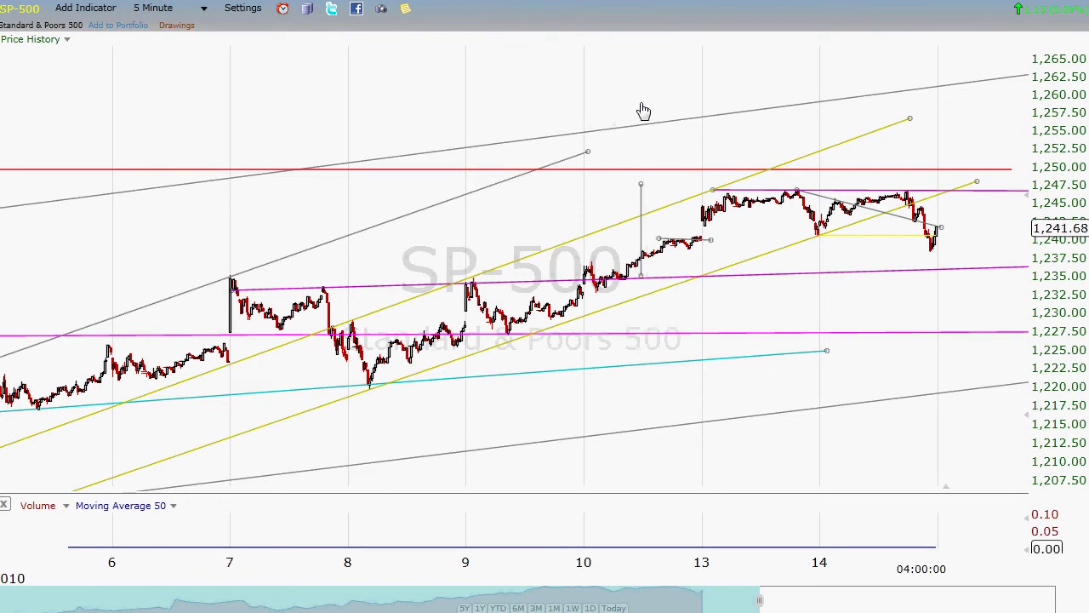
left_click(640, 195)
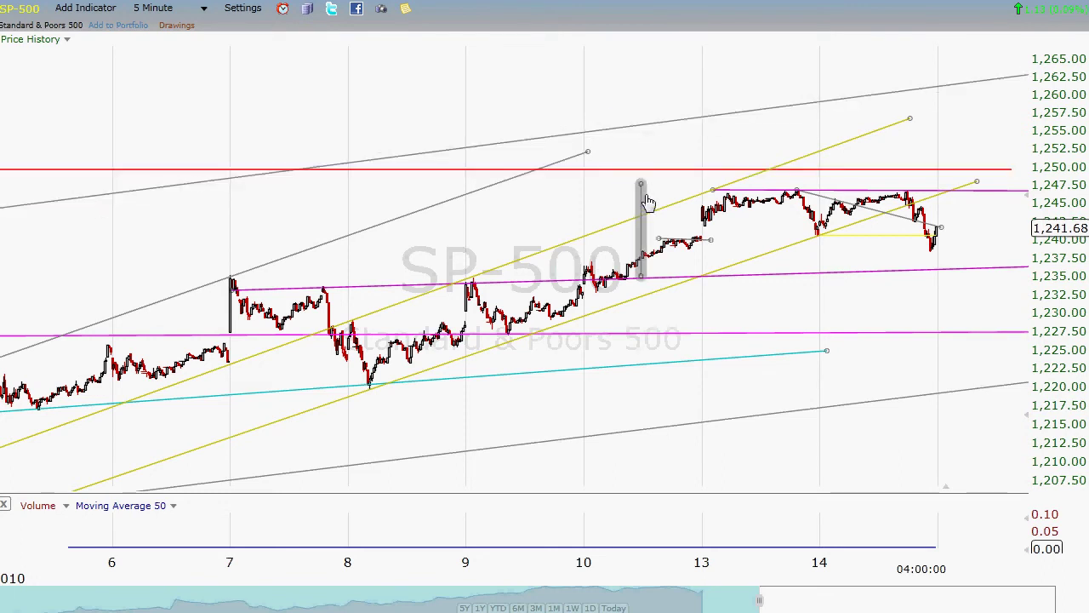
left_click(651, 221)
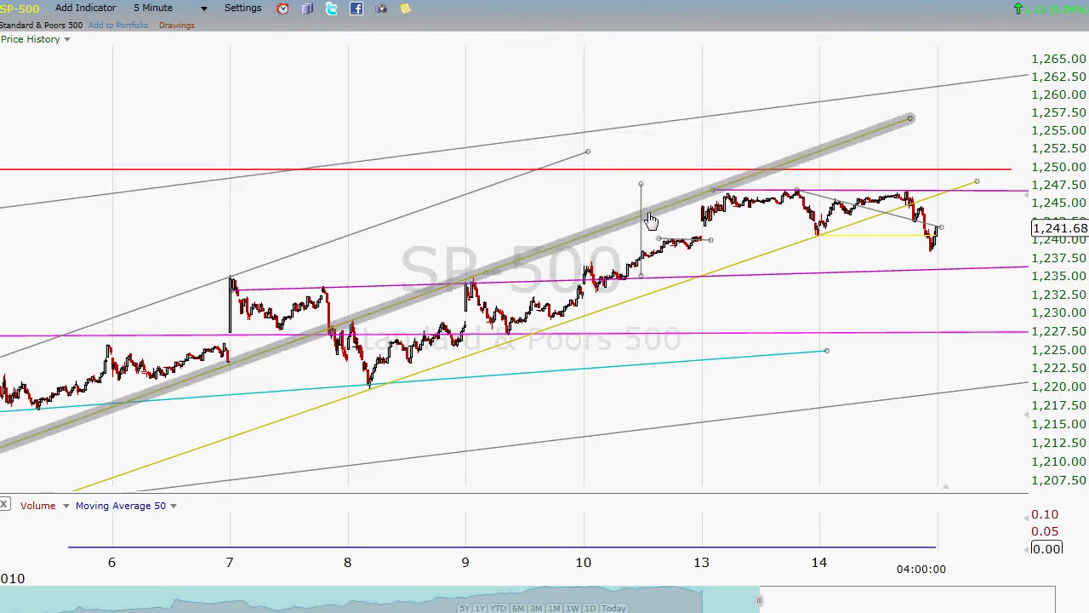
left_click(651, 220)
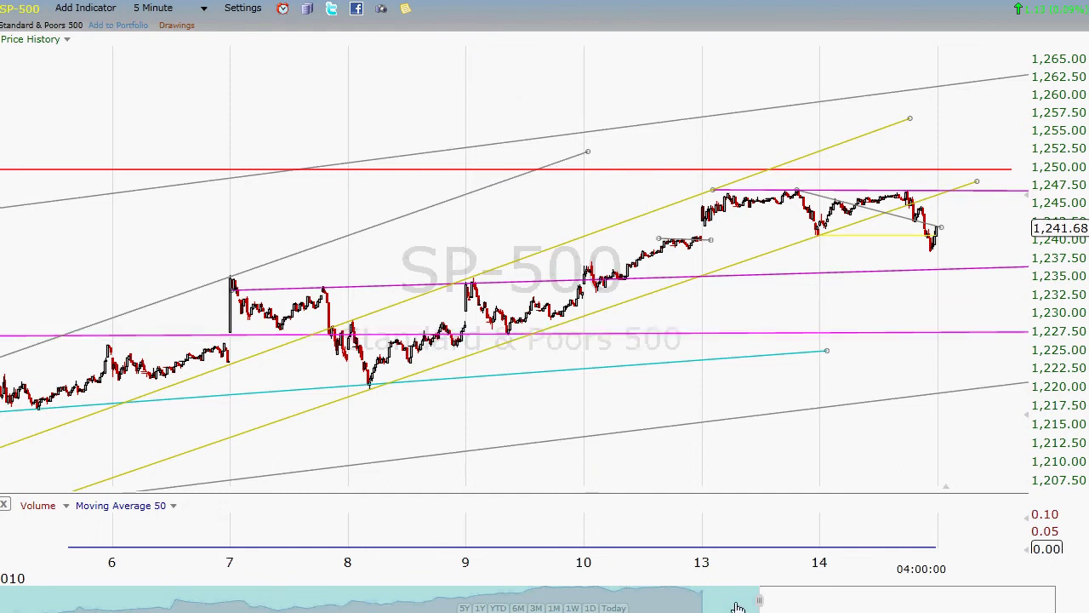
Adjust the visible date range to leave space after the latest bars, up to 16.
left_click(774, 606)
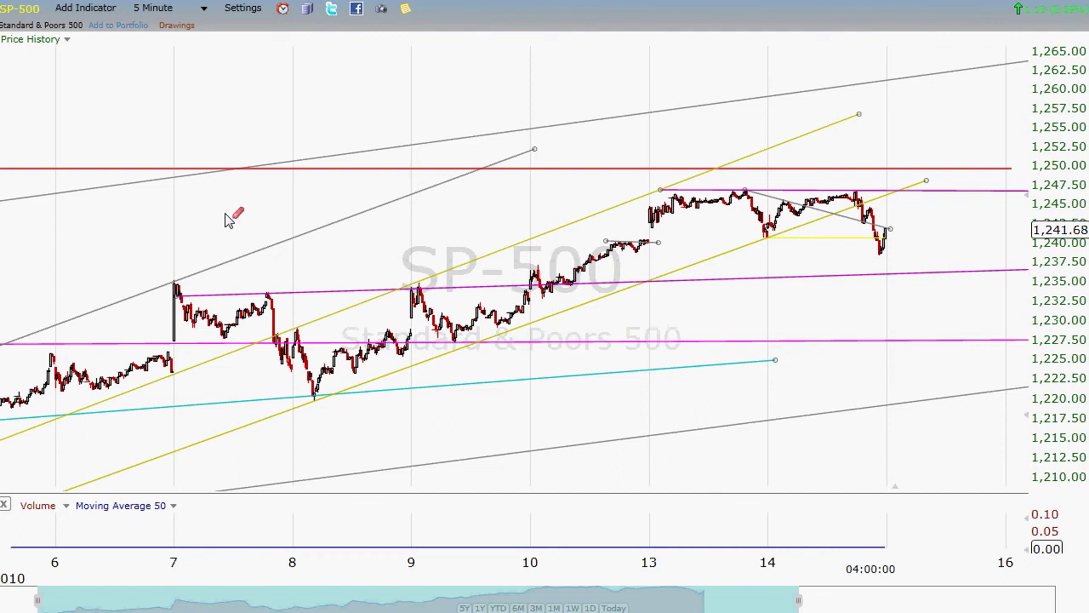
left_click(649, 289)
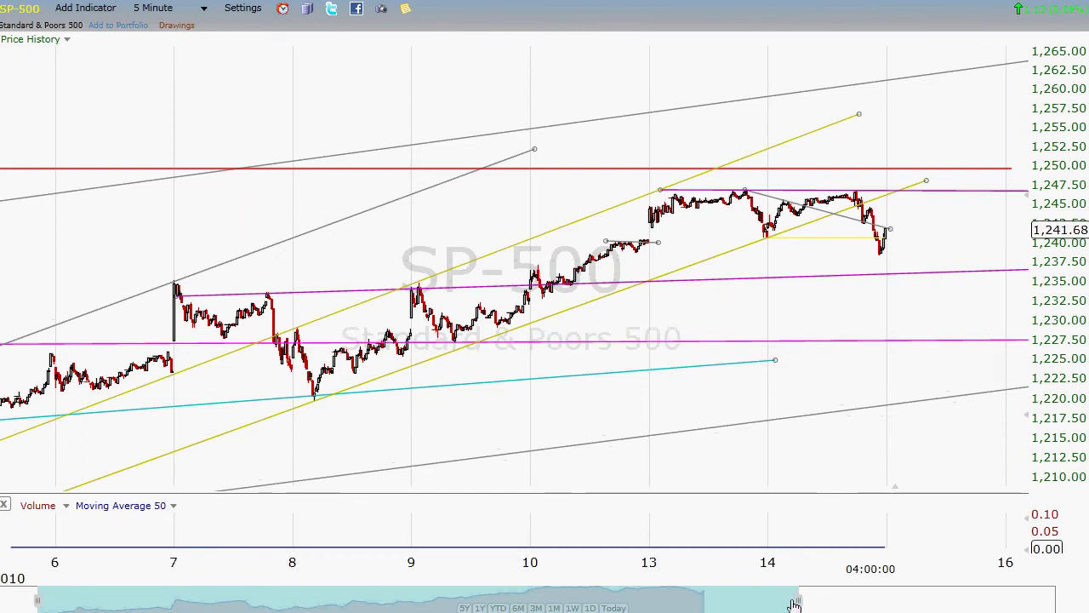
mouse_move(800, 600)
left_mouse_down()
mouse_move(854, 602)
mouse_move(804, 601)
left_mouse_up()
left_click(812, 195)
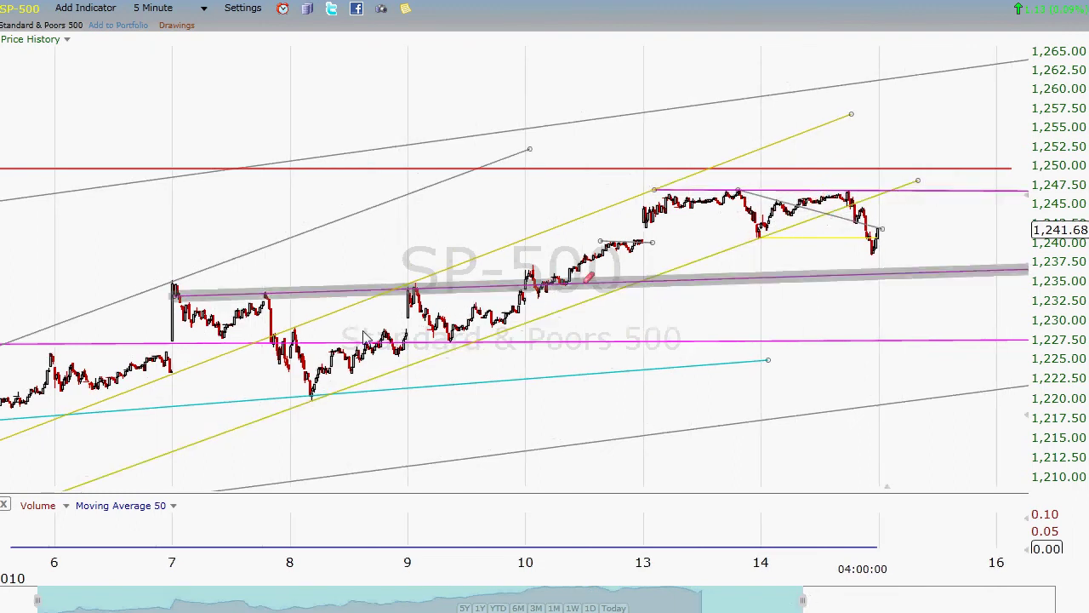
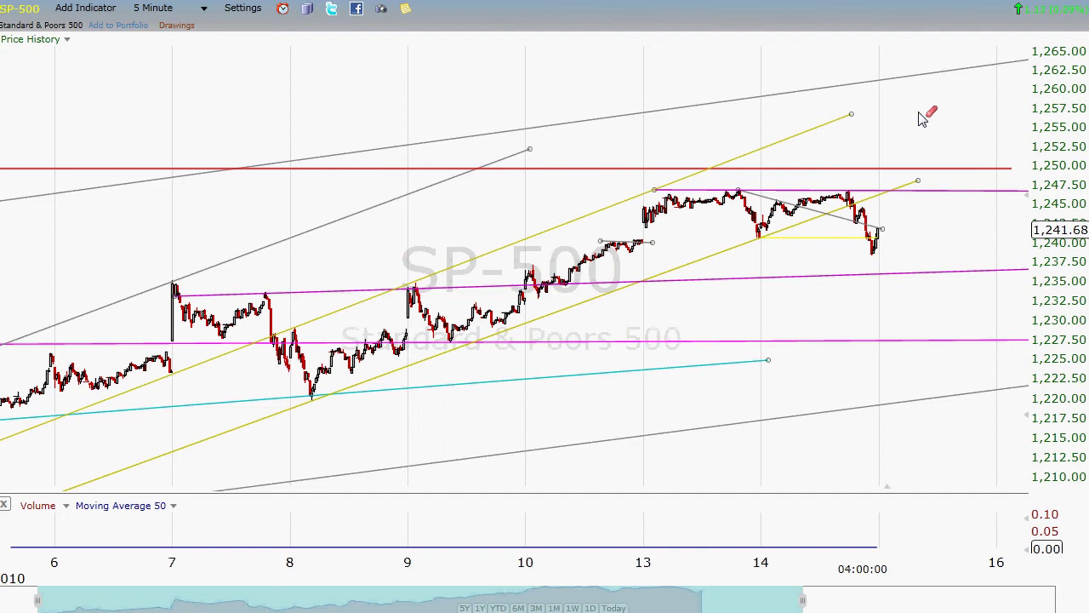
On the 15 Minute interval, extend the gently falling cyan trendline past December 20.
left_click(201, 10)
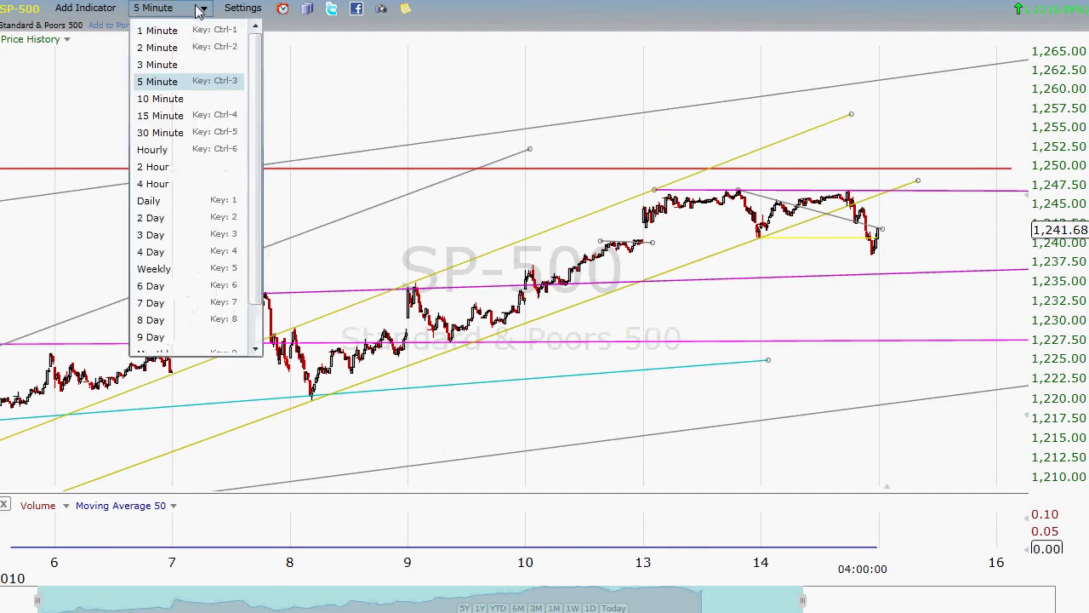
left_click(190, 117)
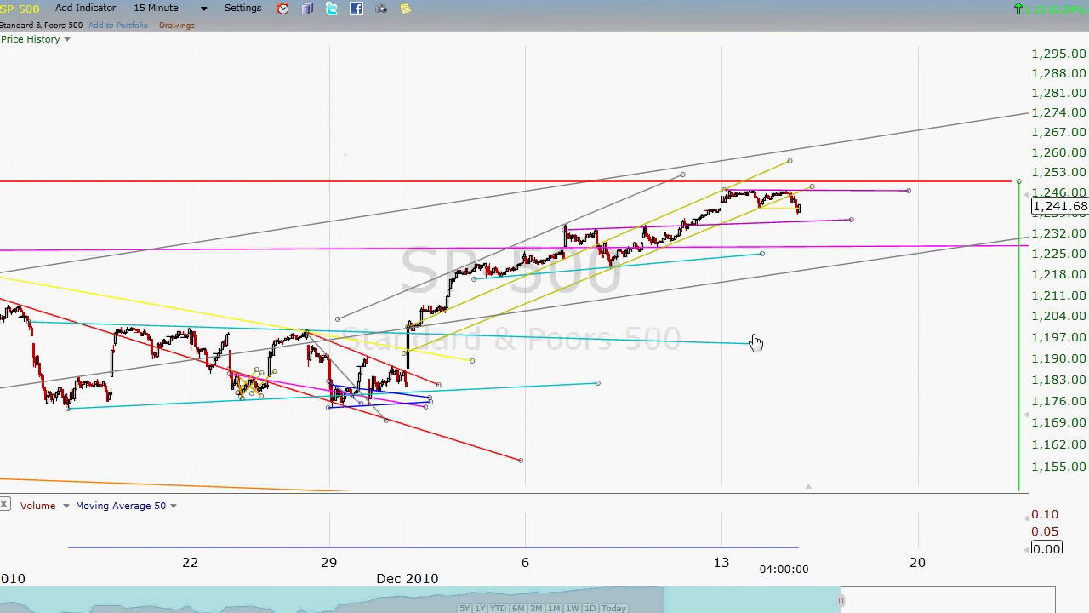
left_click_drag(755, 344, 973, 351)
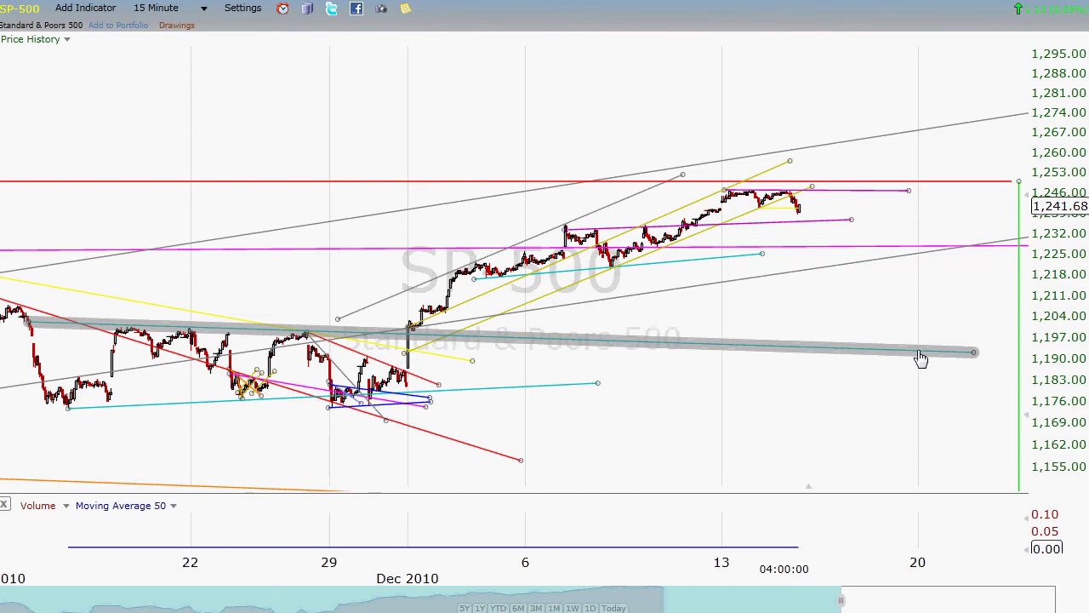
Rescale the price axis of the 15 Minute chart to cover roughly 1,120 to 1,288.
left_click_drag(1028, 419, 1022, 364)
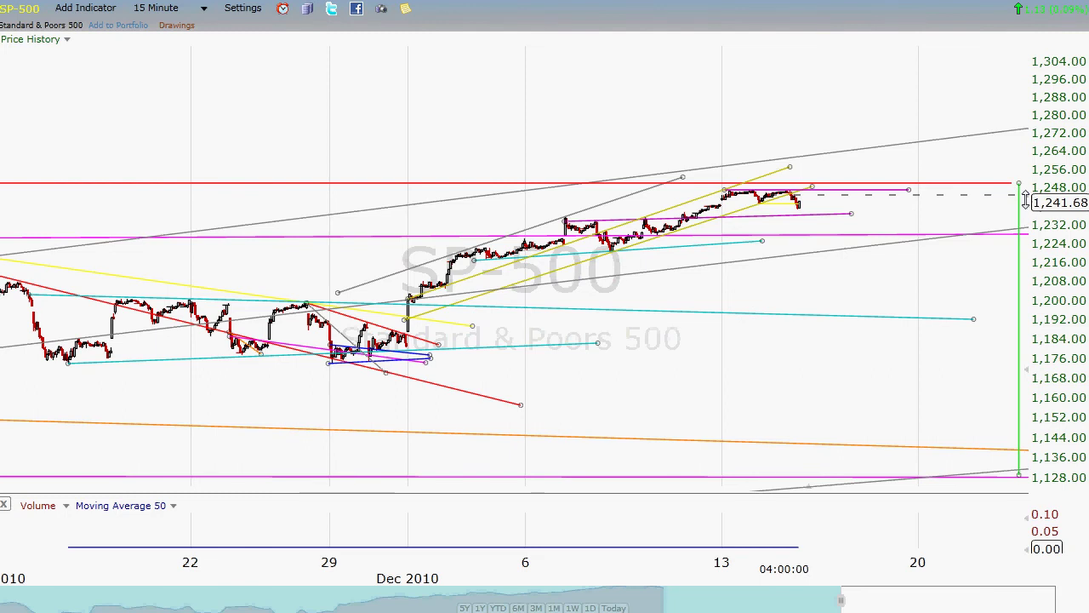
left_click_drag(1026, 198, 1024, 220)
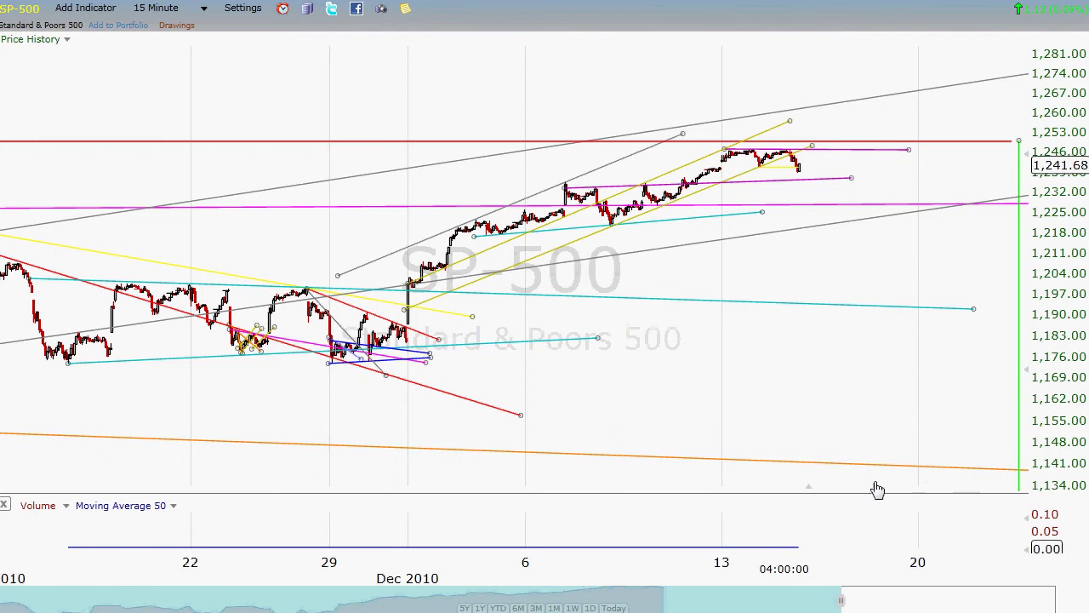
left_click_drag(1030, 357, 1017, 332)
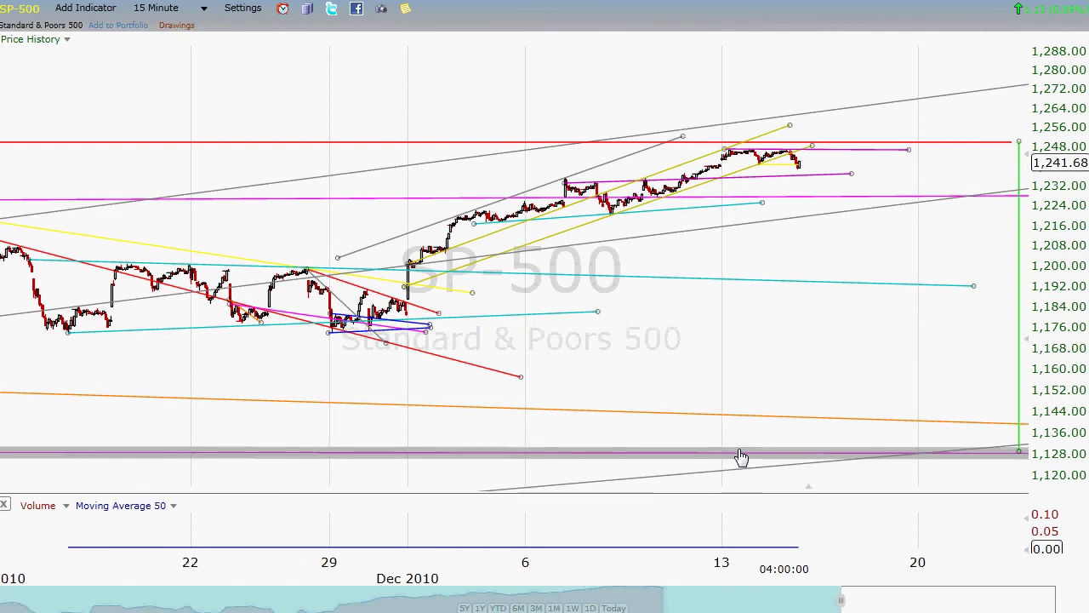
On the 4 Hour interval, lower the far end of the rising gray support line to about 1,255 and extend the orange trendline past the latest bars.
left_click(202, 10)
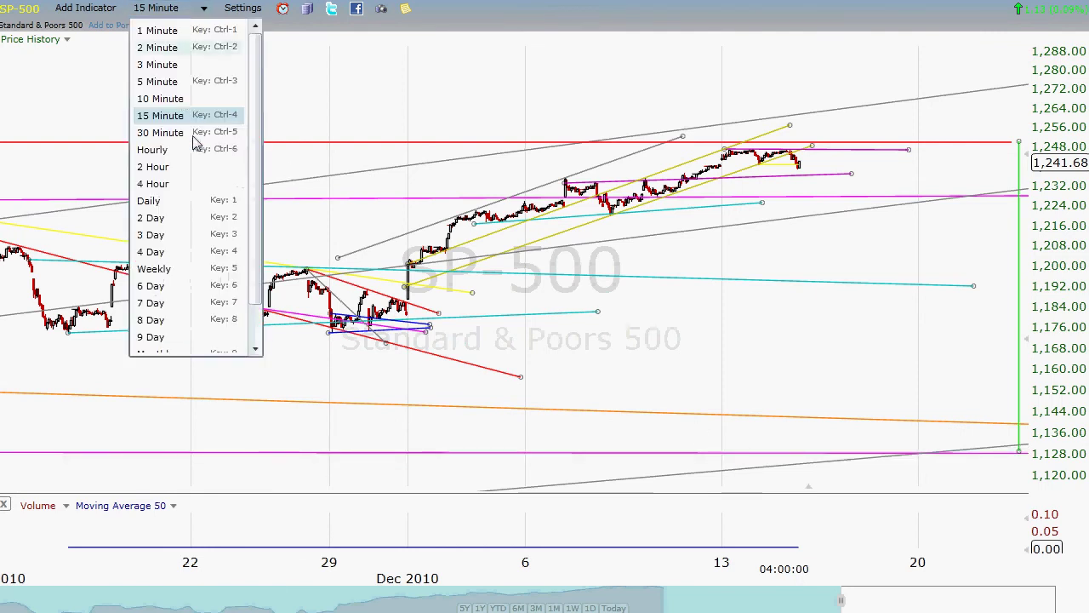
left_click(180, 186)
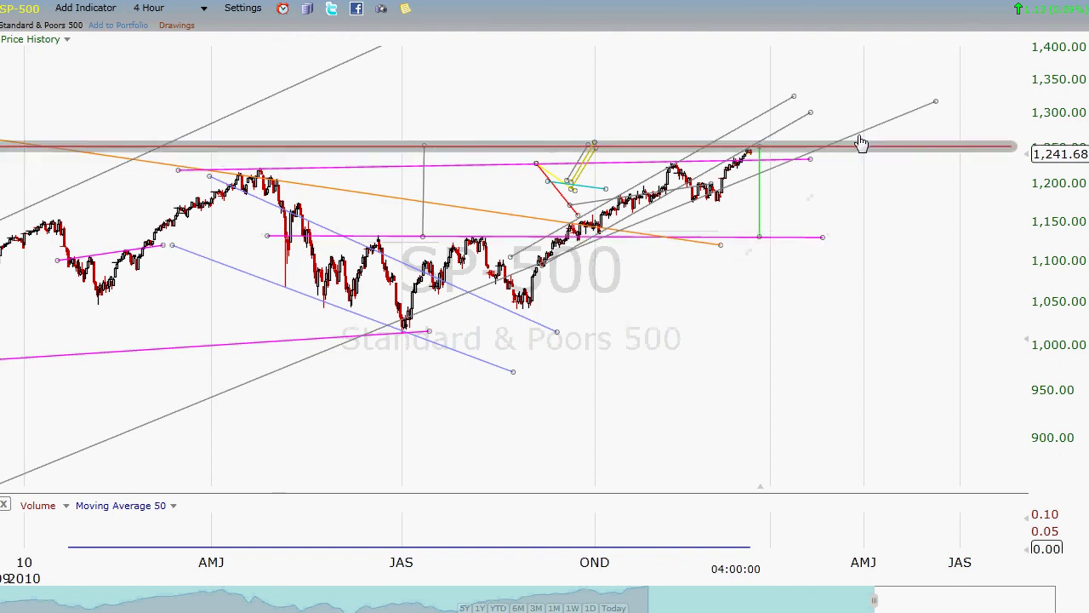
left_click_drag(935, 105, 960, 146)
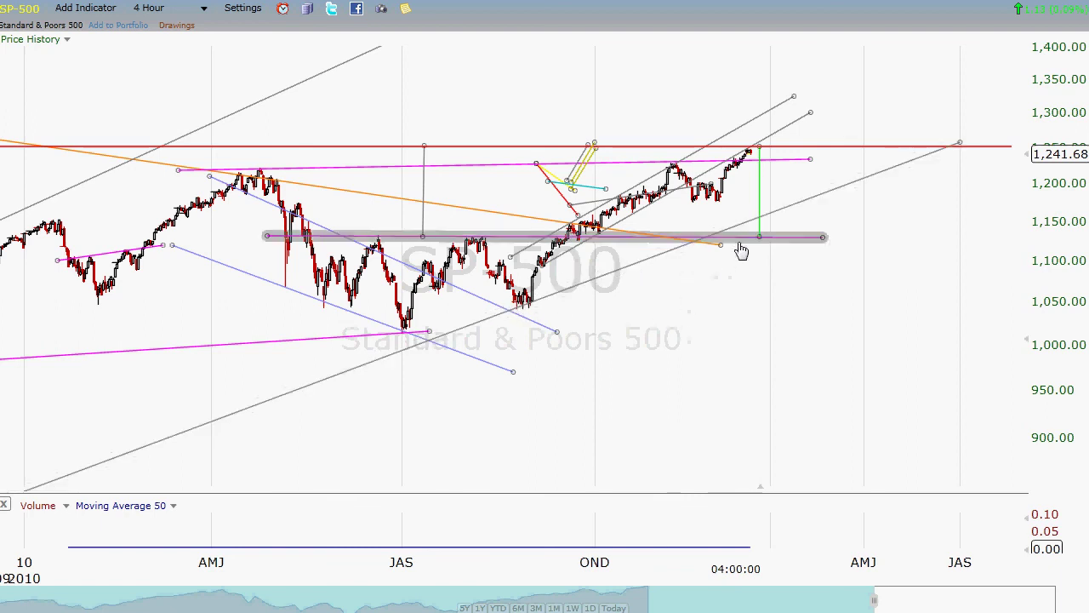
left_click_drag(721, 248, 781, 245)
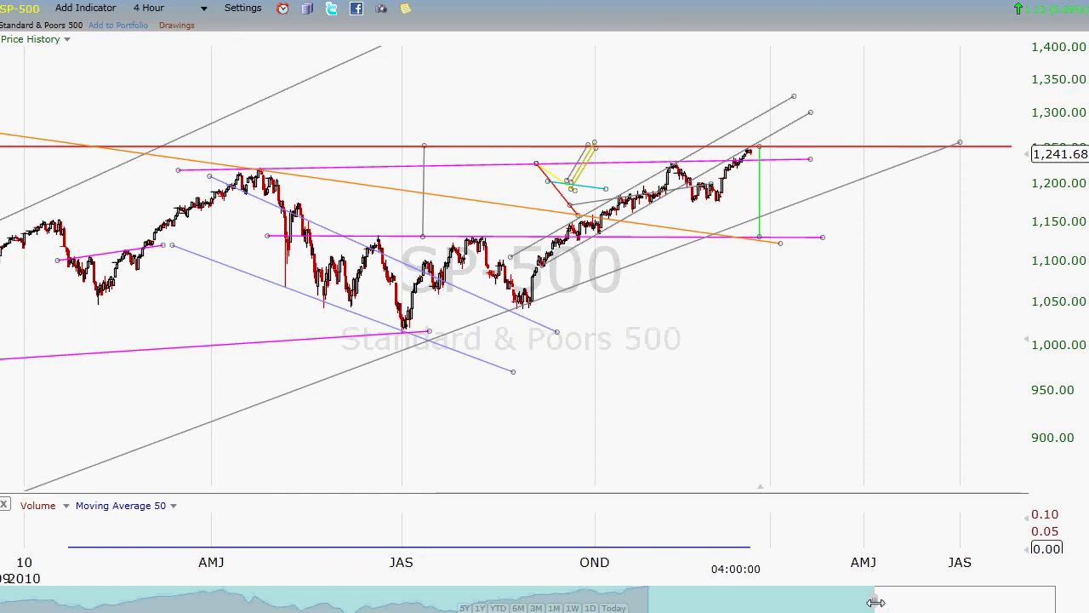
Return the chart to the 5 Minute interval and set the date range to include the latest bars after 14.
left_click_drag(876, 600, 713, 601)
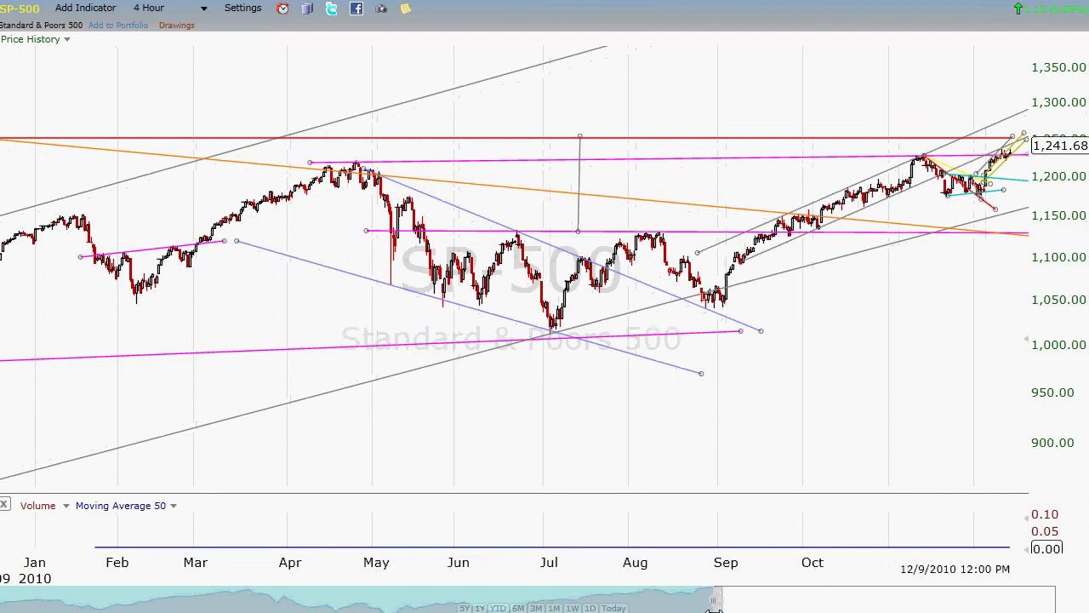
left_click(194, 14)
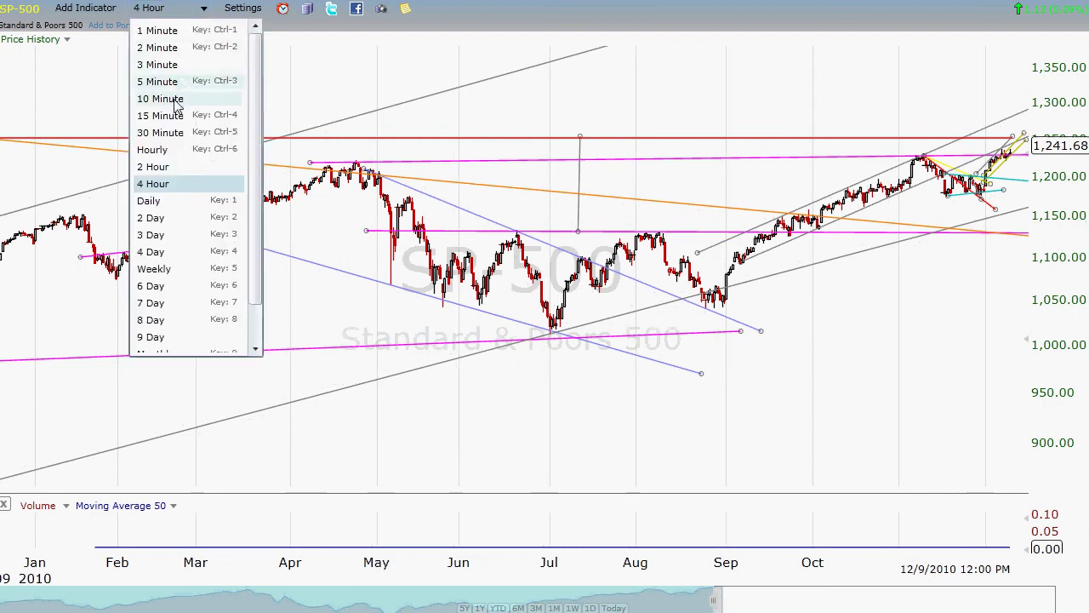
left_click(176, 102)
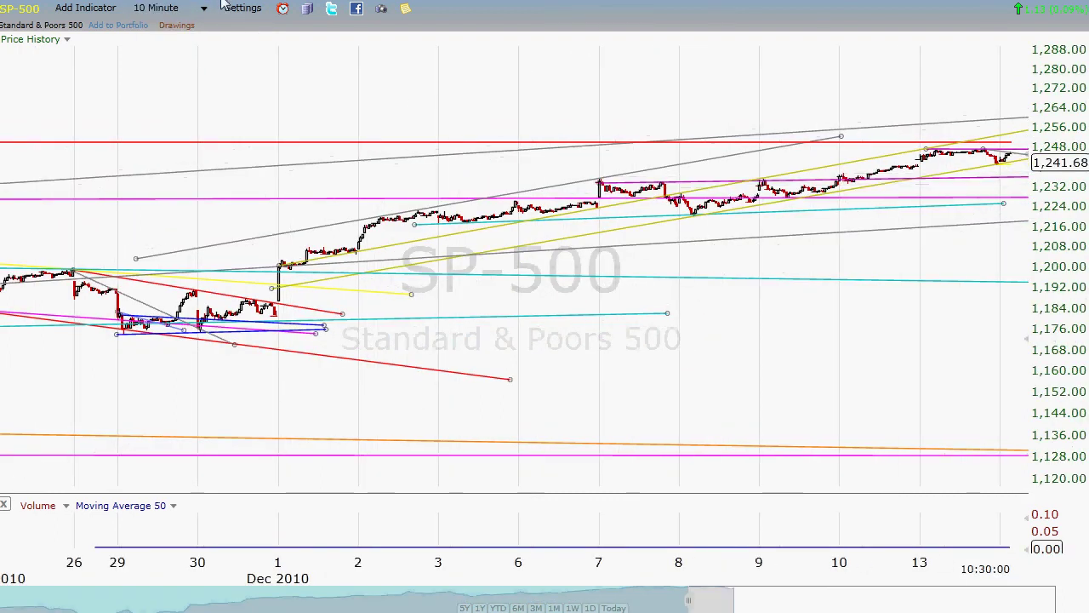
left_click(205, 12)
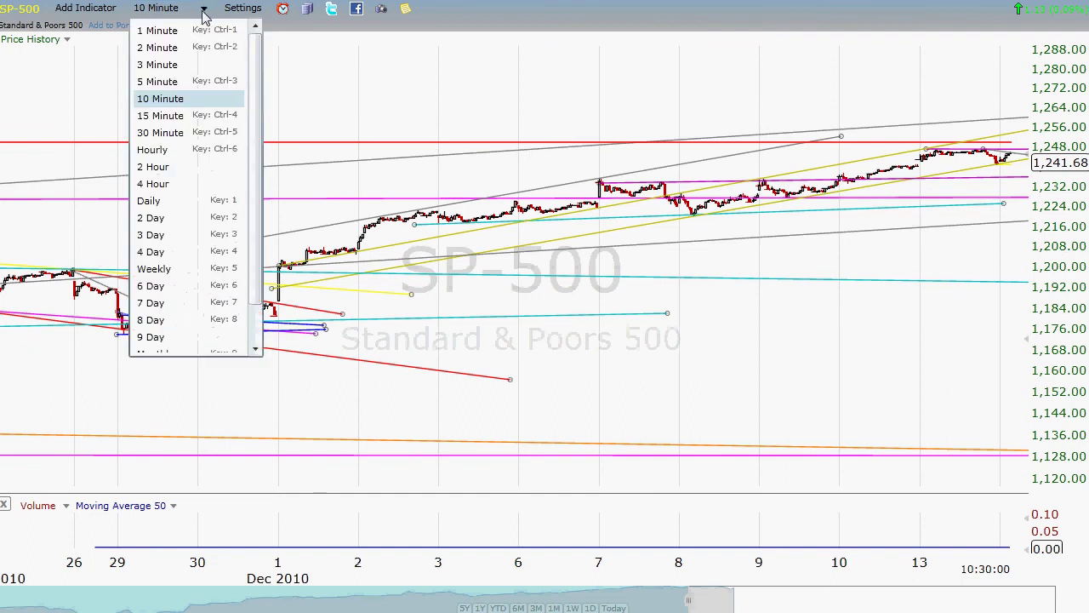
left_click(182, 80)
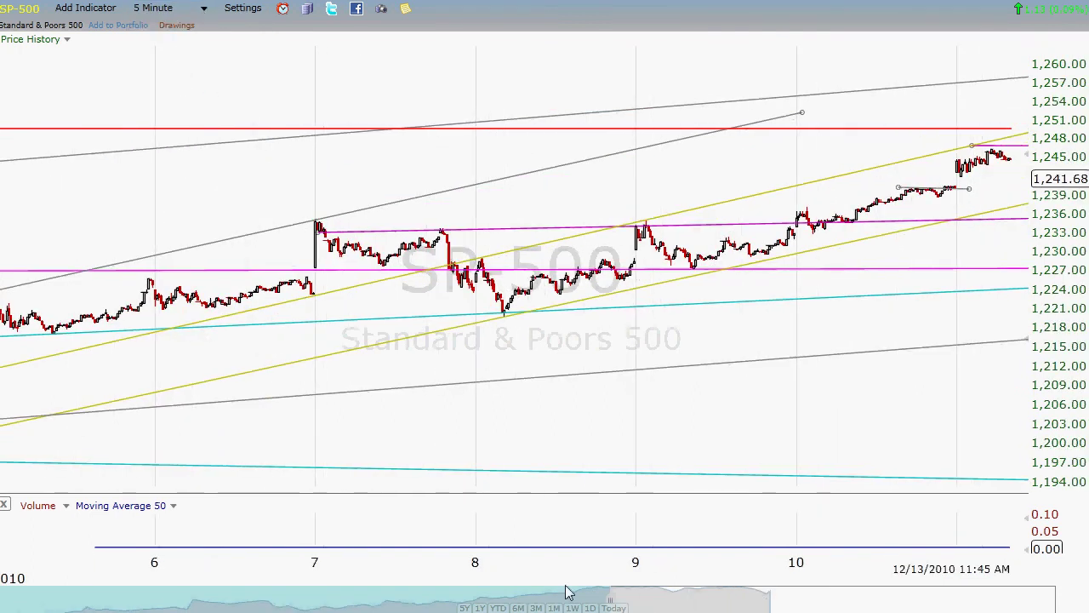
left_click_drag(780, 596, 791, 596)
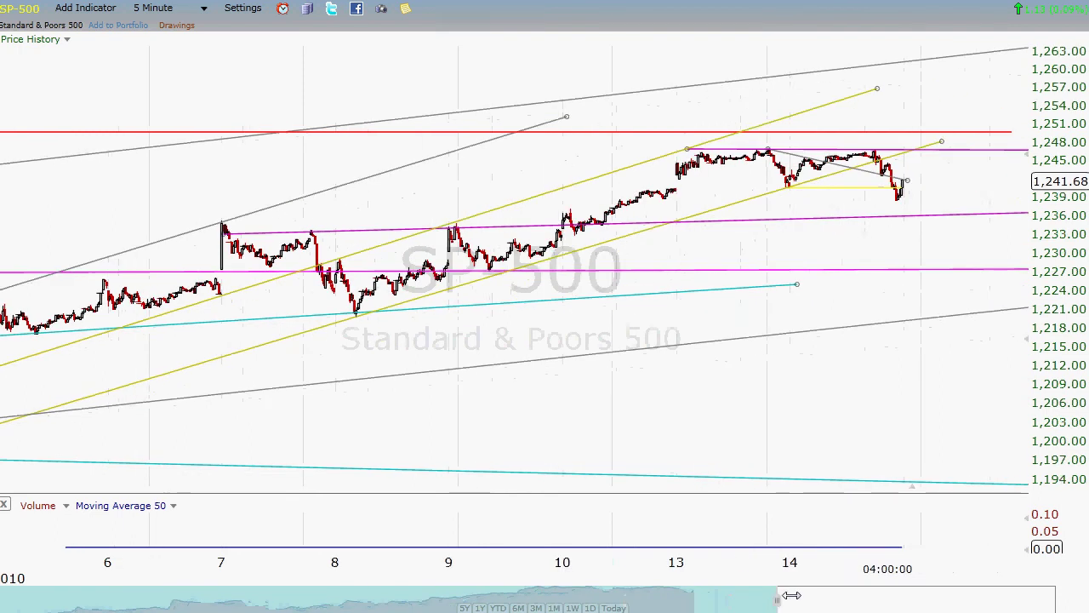